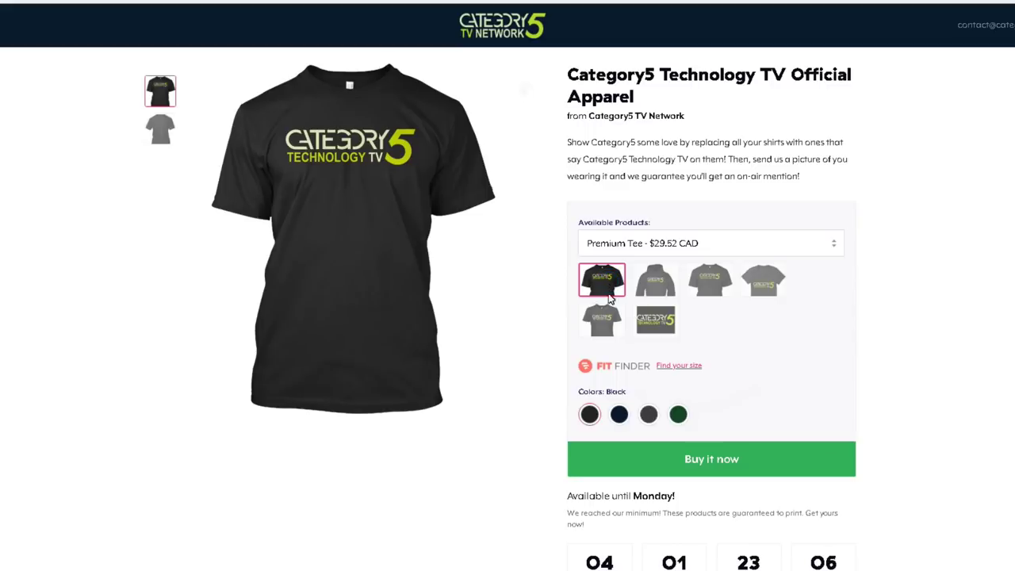
left_click(677, 419)
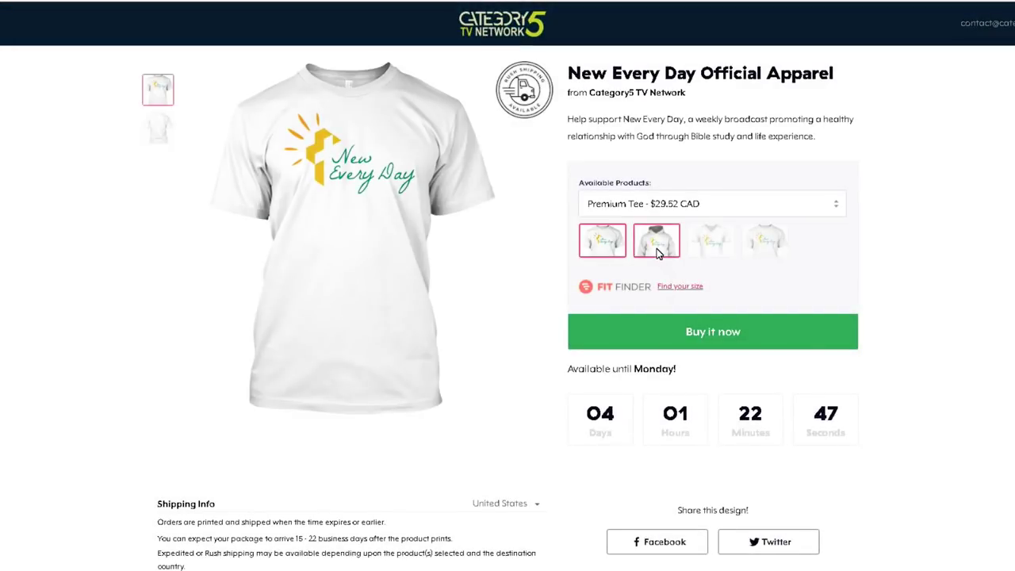
left_click(657, 250)
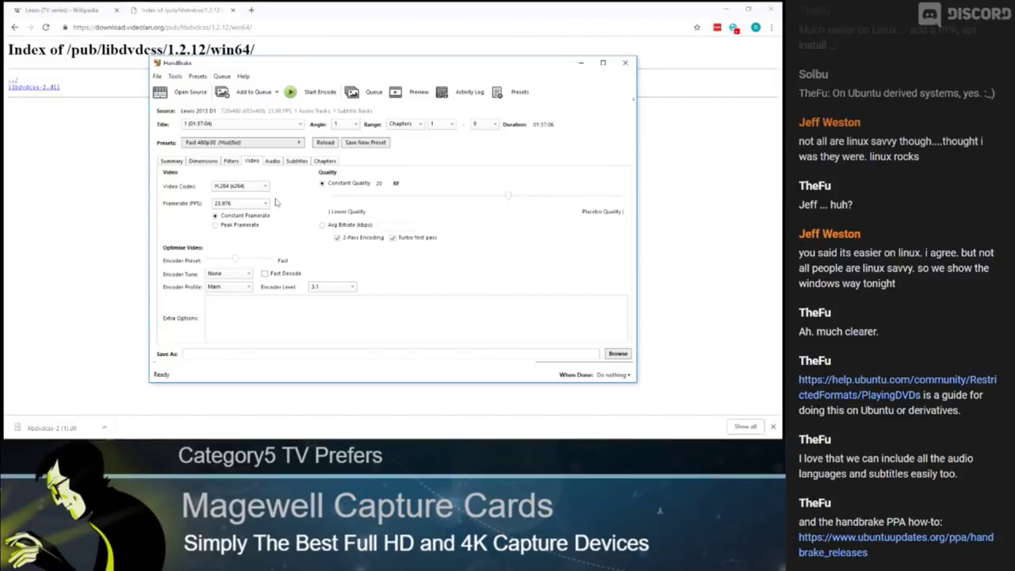
- Examine the available framerate choices and the constant quality setting for the video encode
left_click(265, 203)
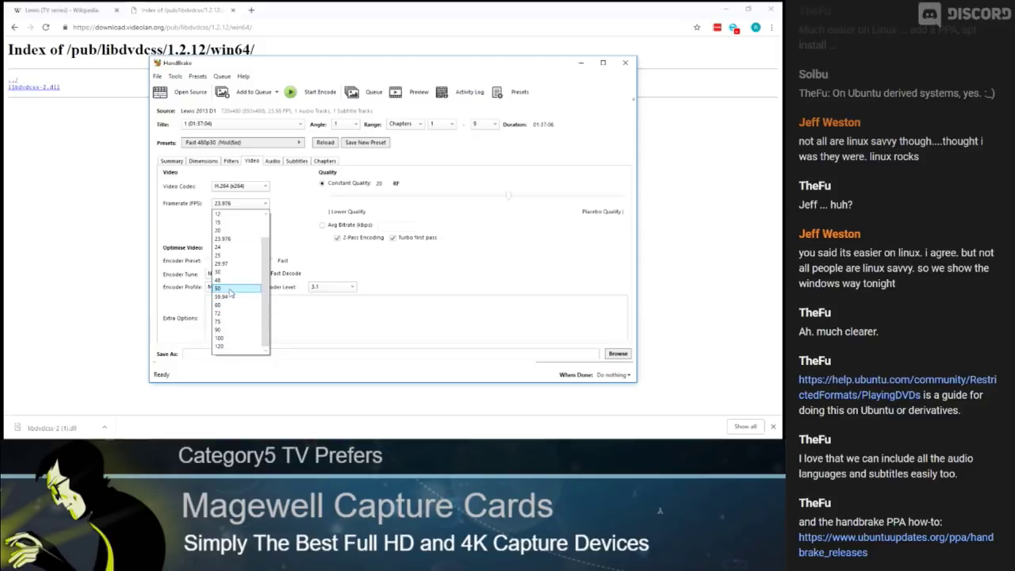
left_click(292, 199)
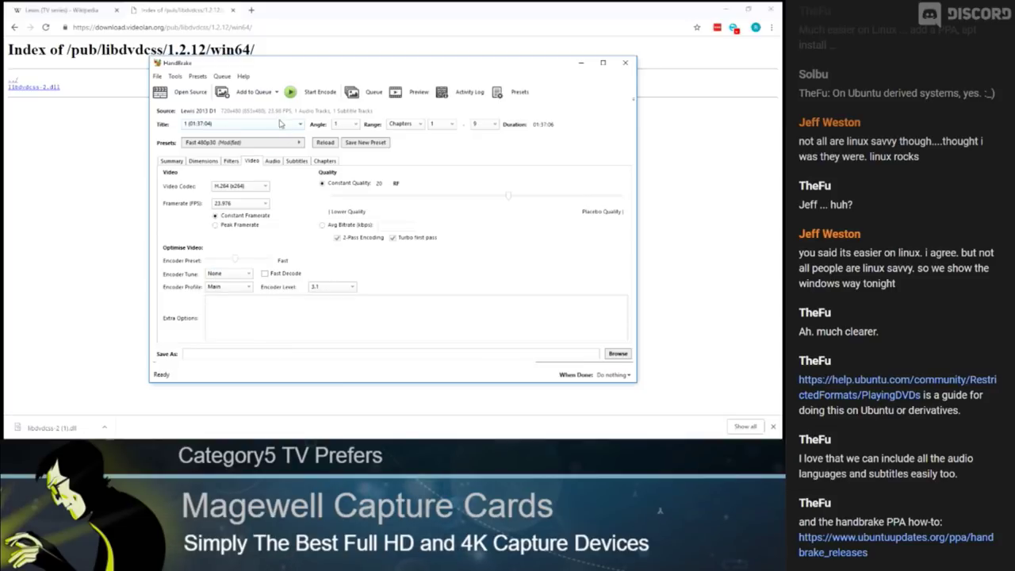
left_click(272, 161)
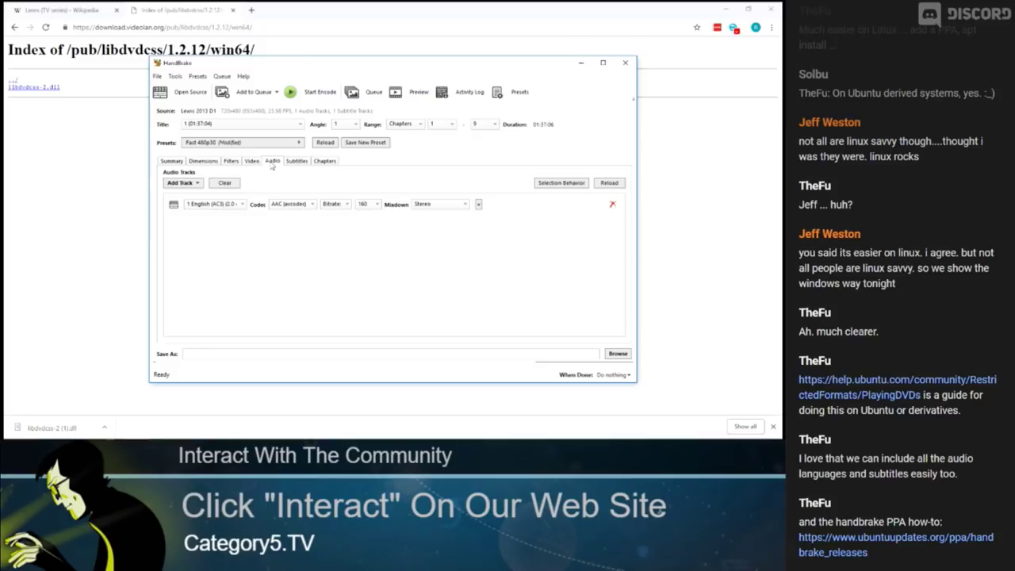
left_click(252, 161)
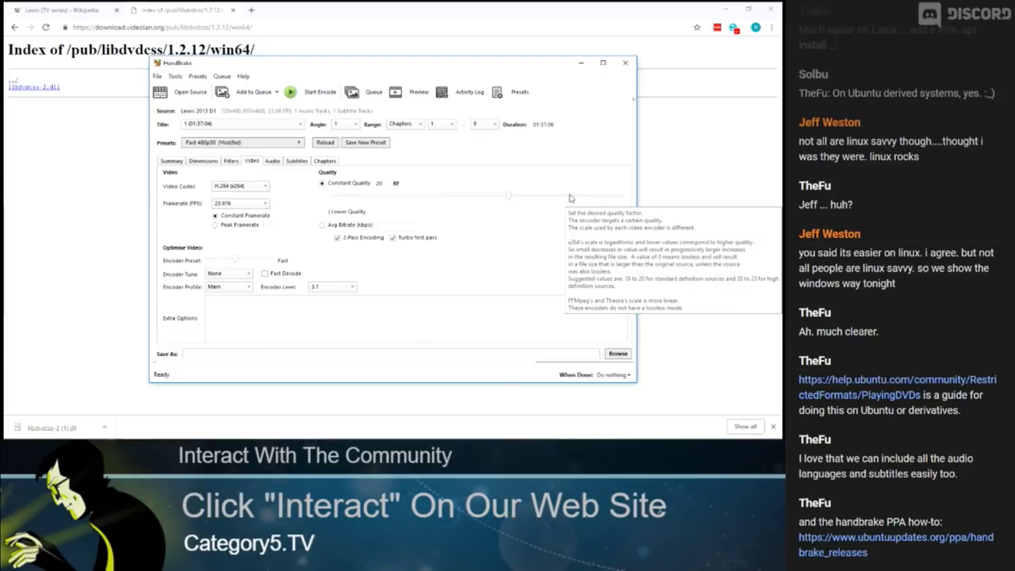
left_click_drag(511, 199, 531, 206)
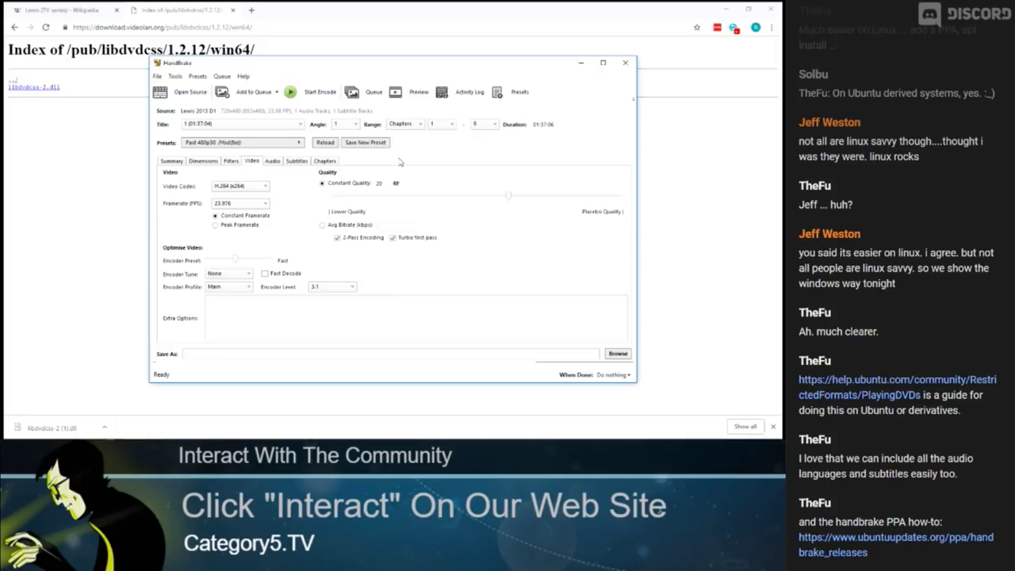
- Examine the audio track's source choices, the options for adding audio tracks, and the subtitle track settings
left_click(273, 161)
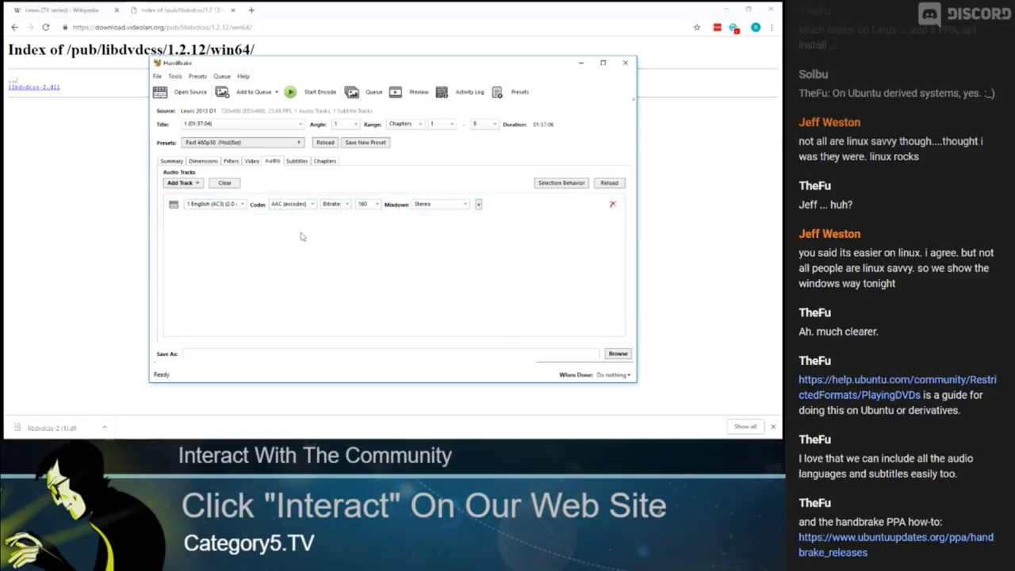
left_click(241, 205)
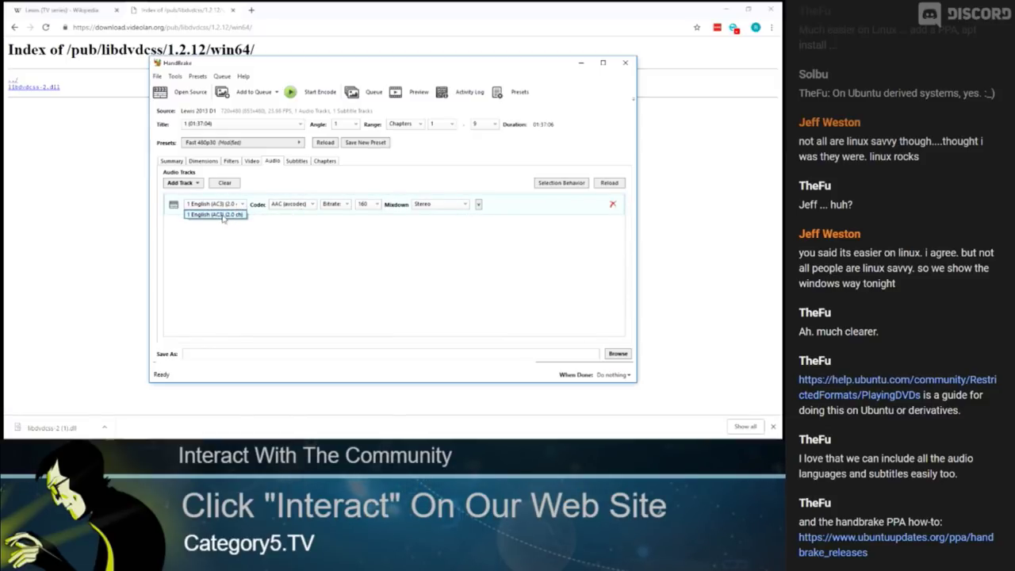
left_click(239, 264)
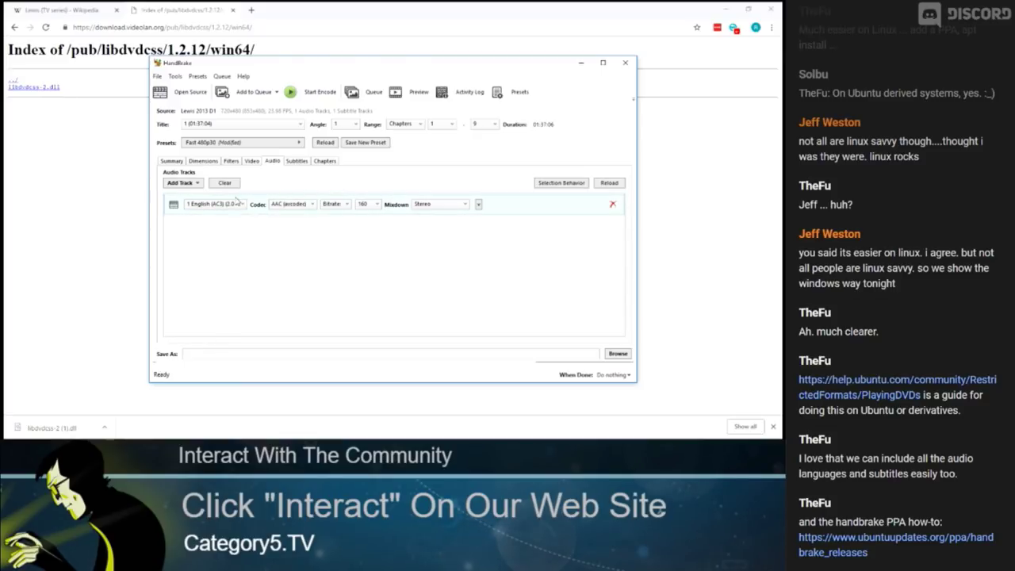
left_click(192, 184)
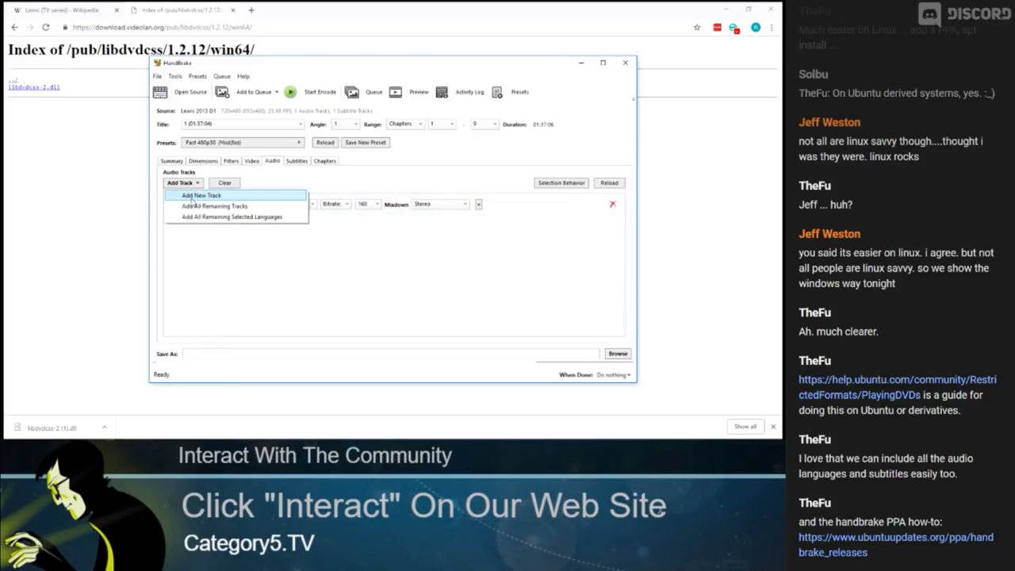
left_click(325, 147)
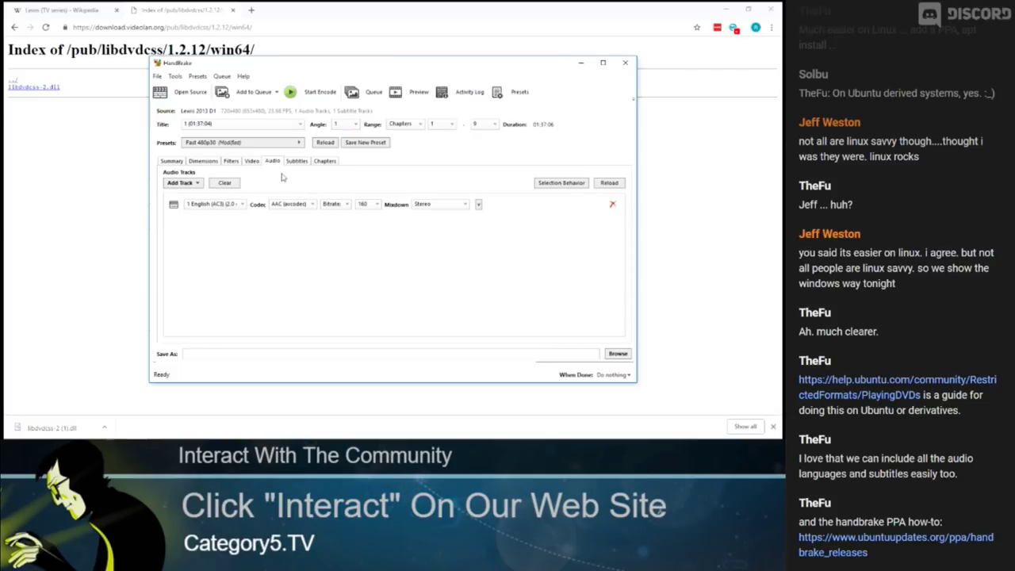
left_click(296, 162)
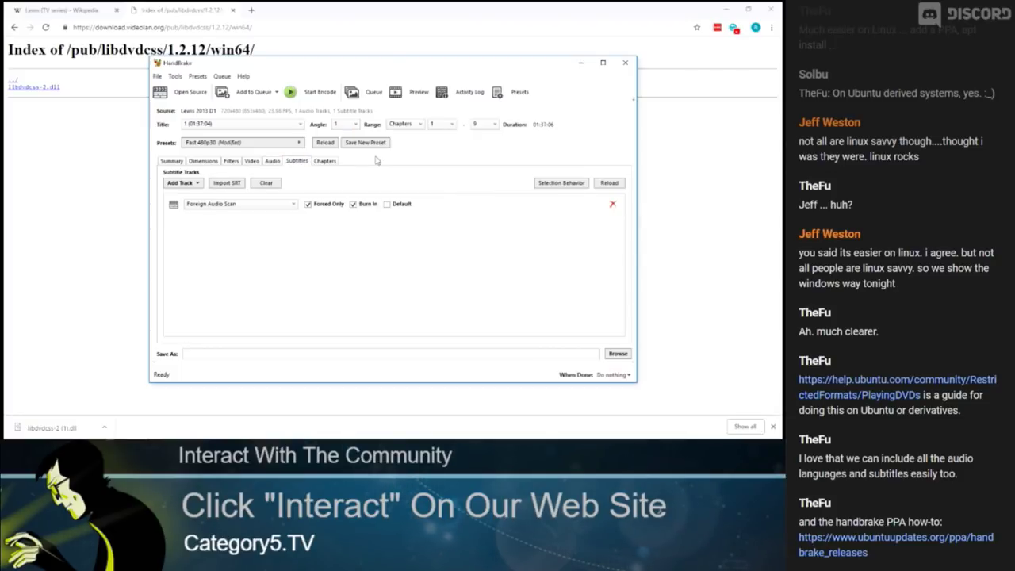
- Set the encode's destination to a file named "S01E01 - Series Pilot.mp4" on the Desktop
left_click(171, 162)
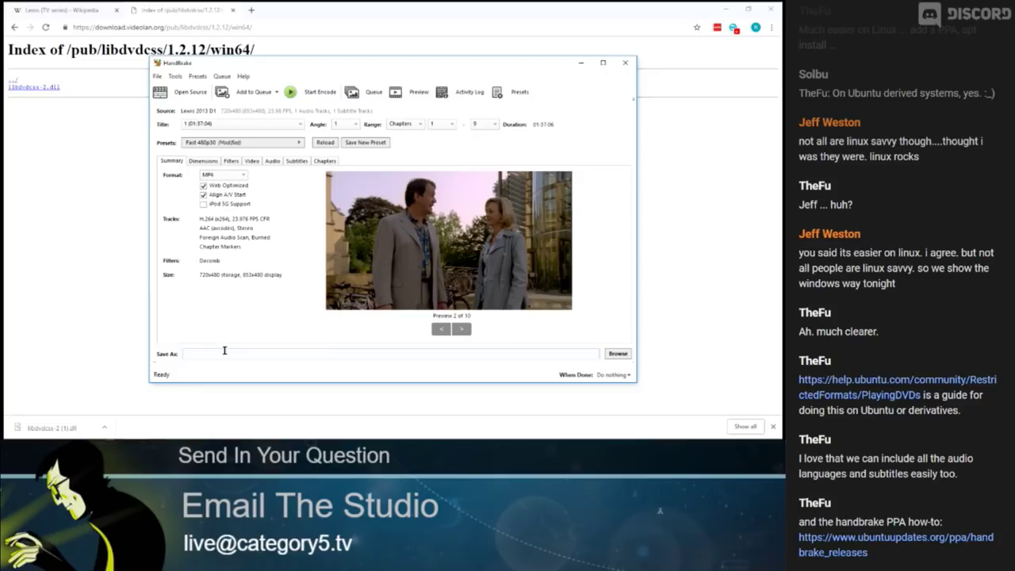
left_click(625, 354)
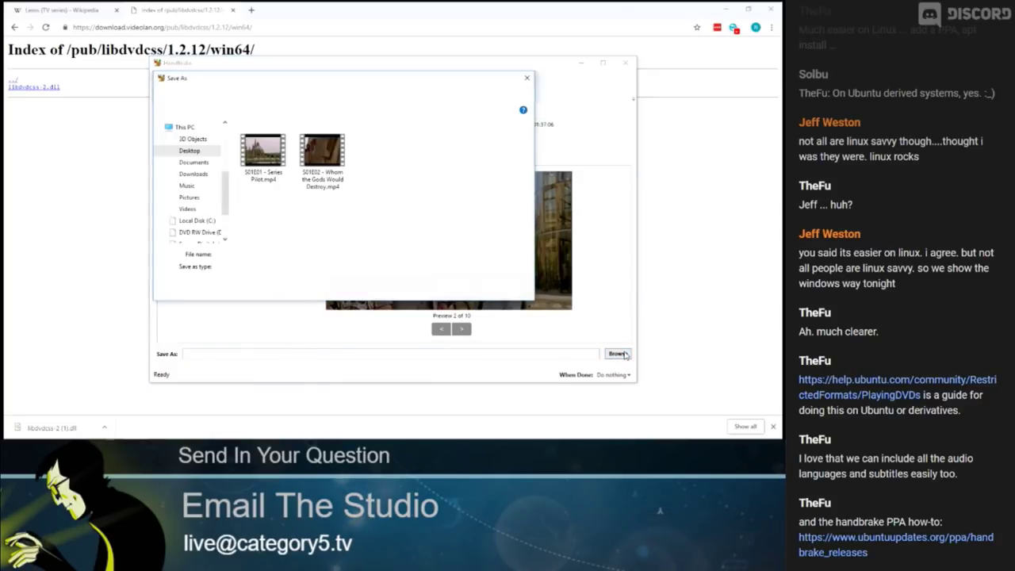
left_click(178, 152)
left_click(289, 253)
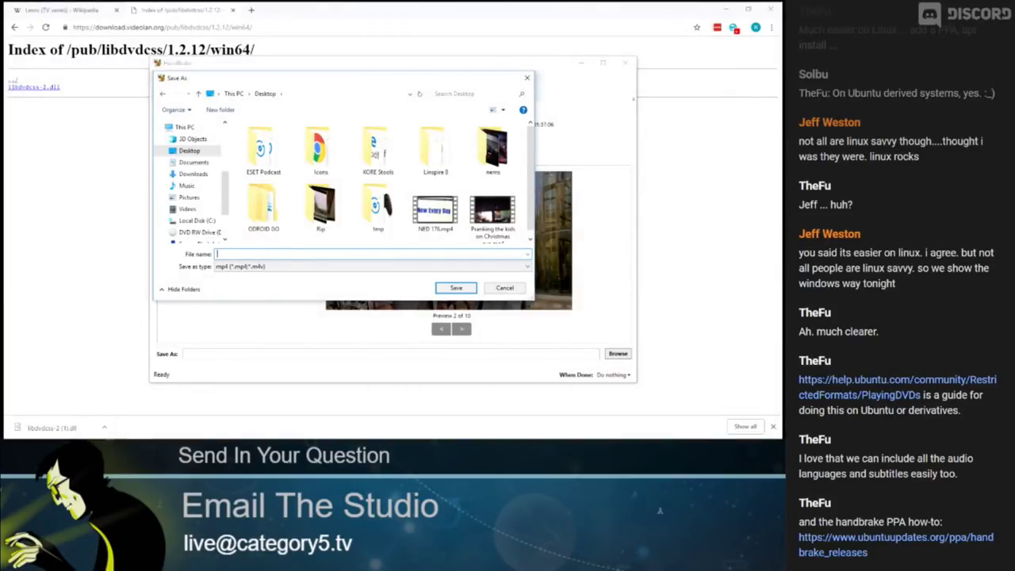
type("S")
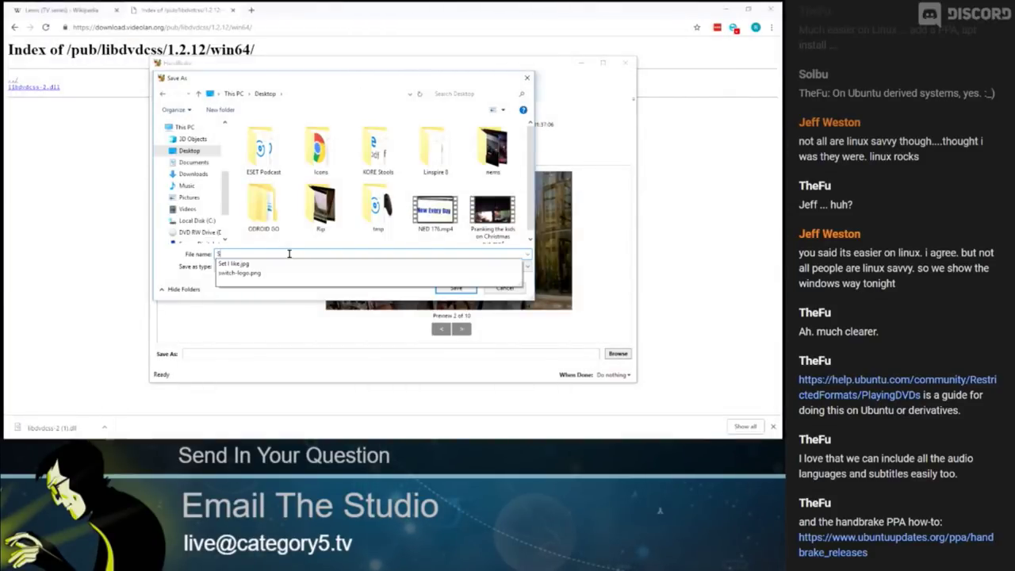
type("01E01 - Series Pilot.mp4")
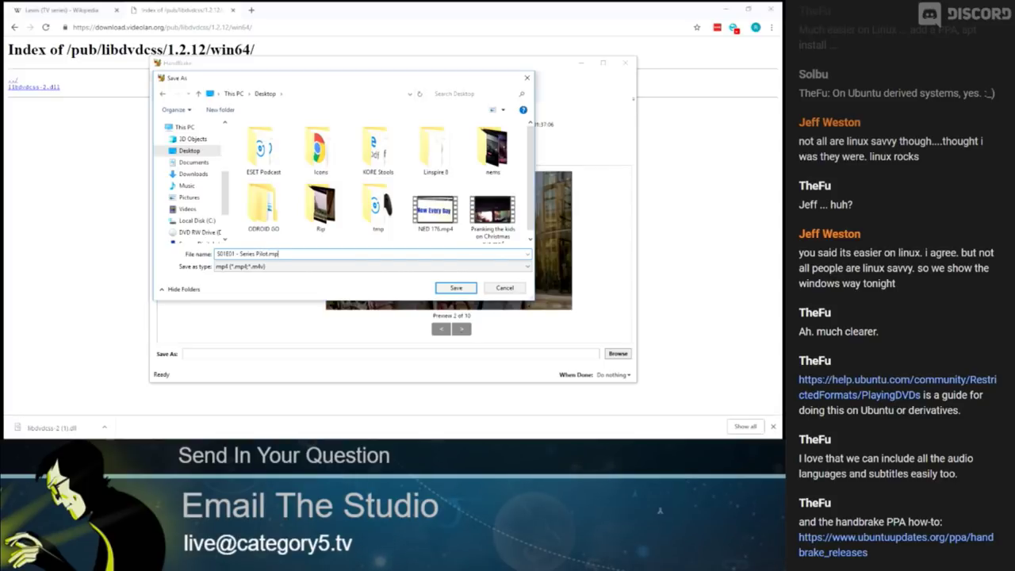
left_click(444, 289)
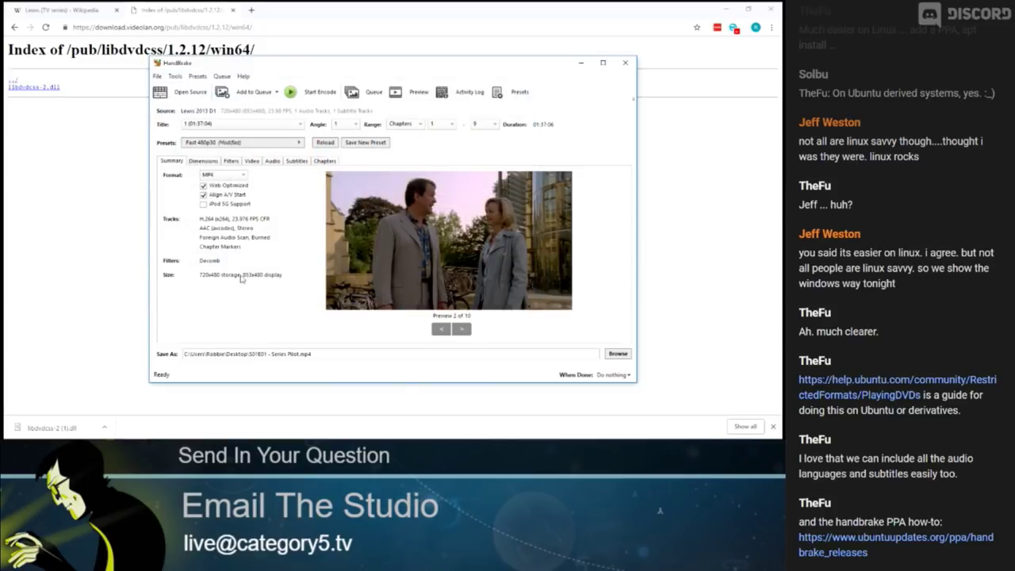
- Add the Series Pilot encode to the queue and check its entry in the queue list
left_click(252, 92)
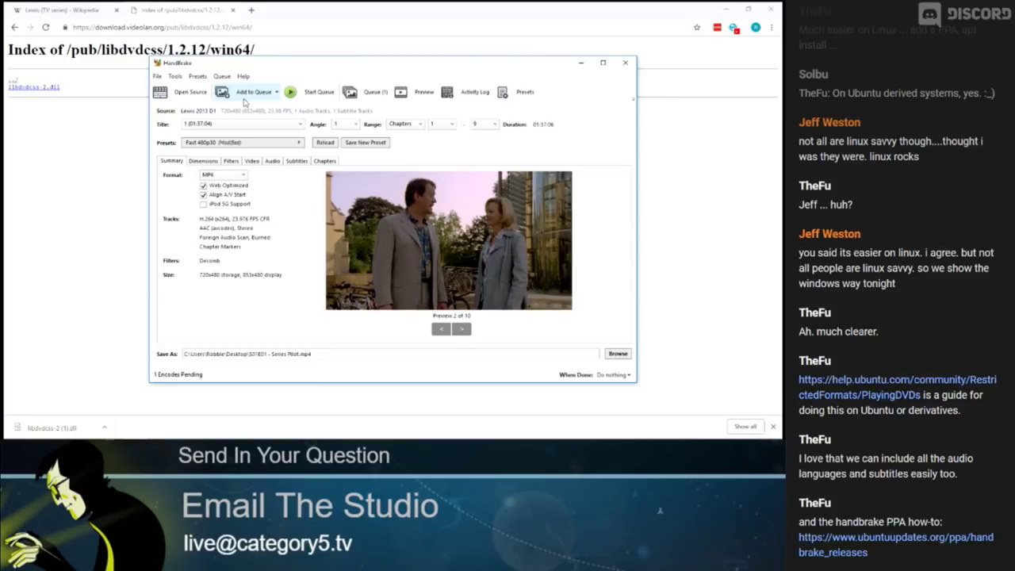
left_click(371, 92)
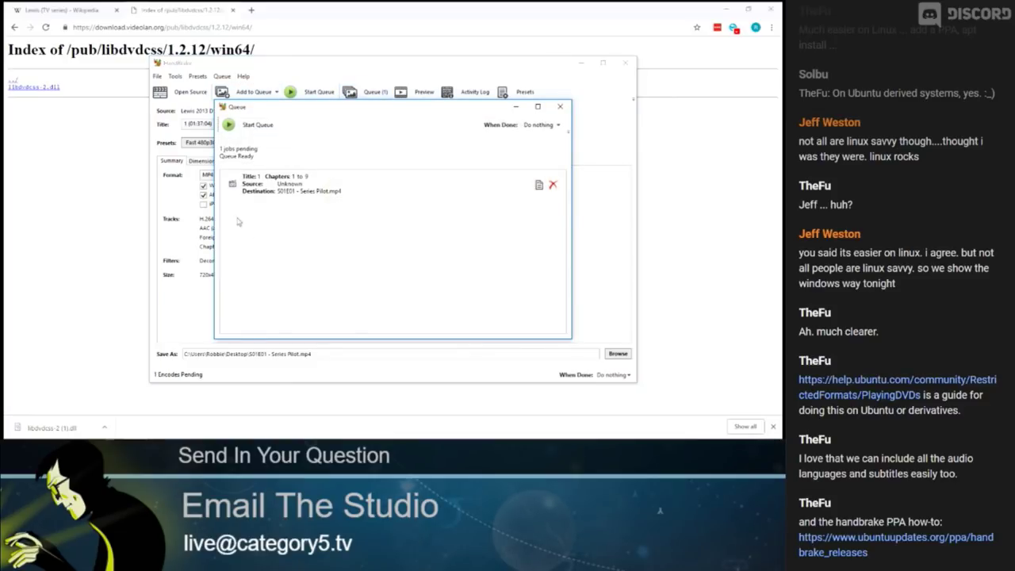
left_click(561, 106)
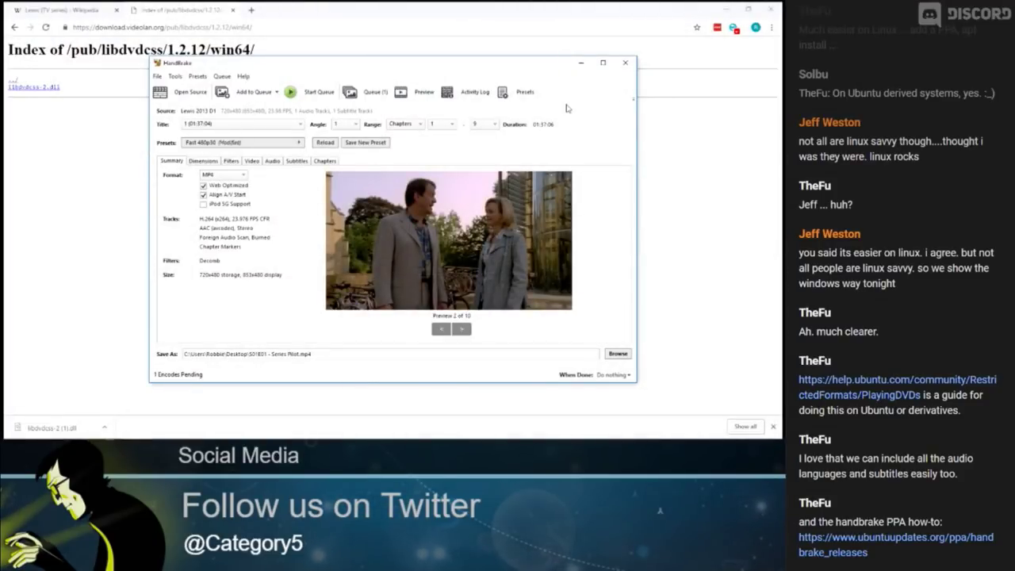
- Select title 3 of the disc as the source title and check its video settings
left_click(230, 124)
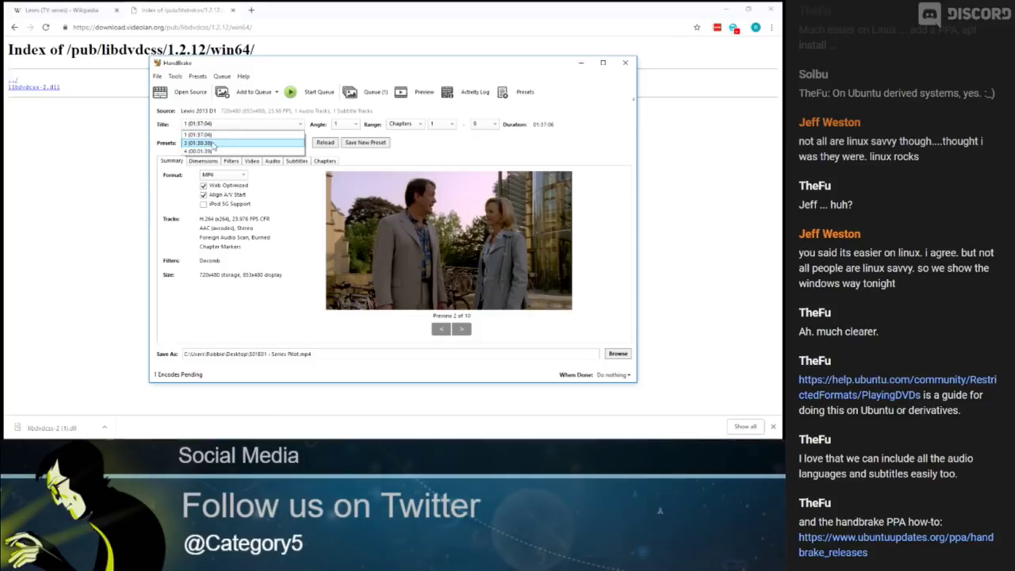
left_click(206, 144)
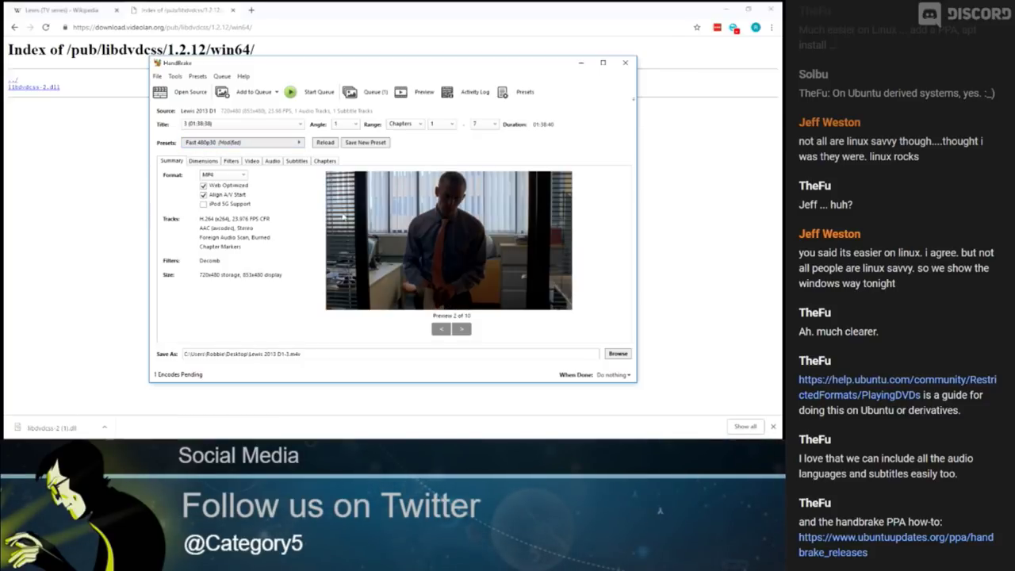
left_click(252, 161)
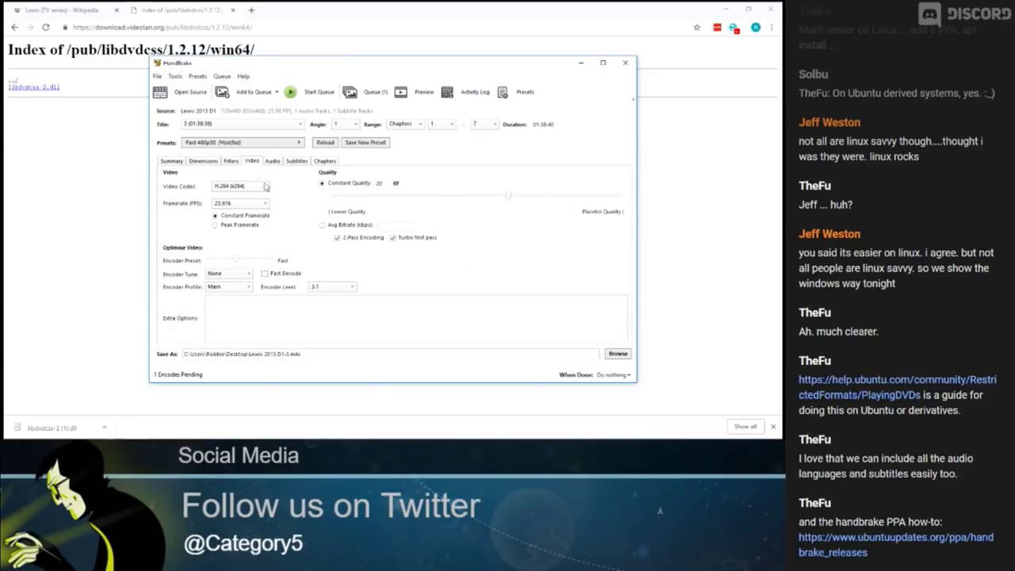
left_click(173, 161)
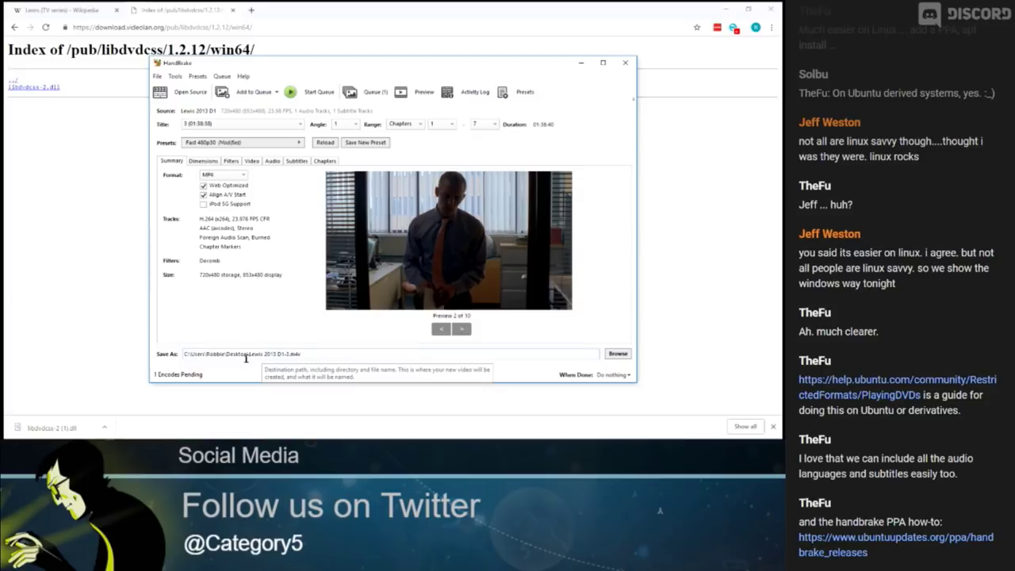
- Replace the file name in the destination path with the episode prefix "S01E02 -", keeping the Desktop folder
left_click_drag(250, 356, 332, 355)
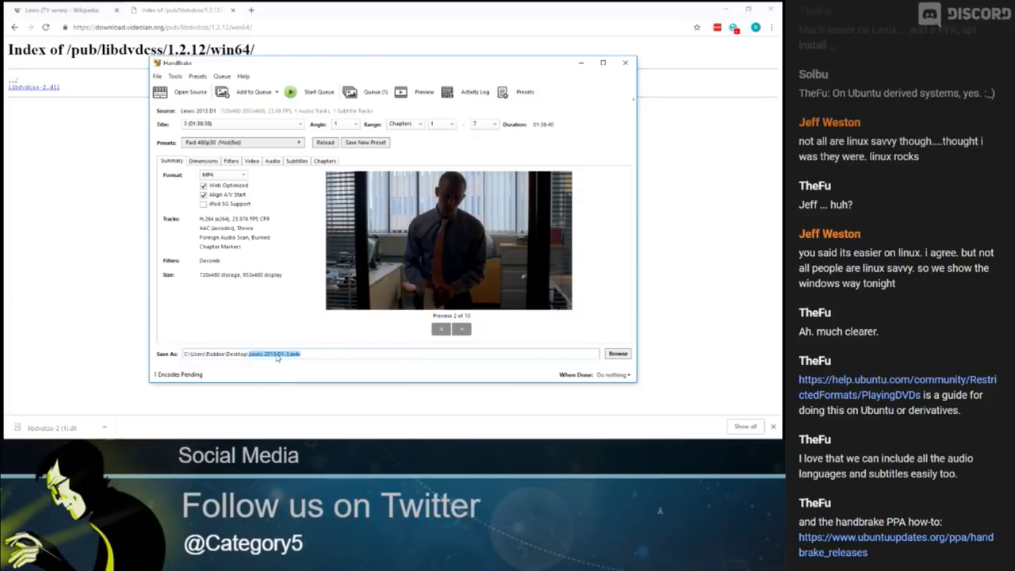
type("S")
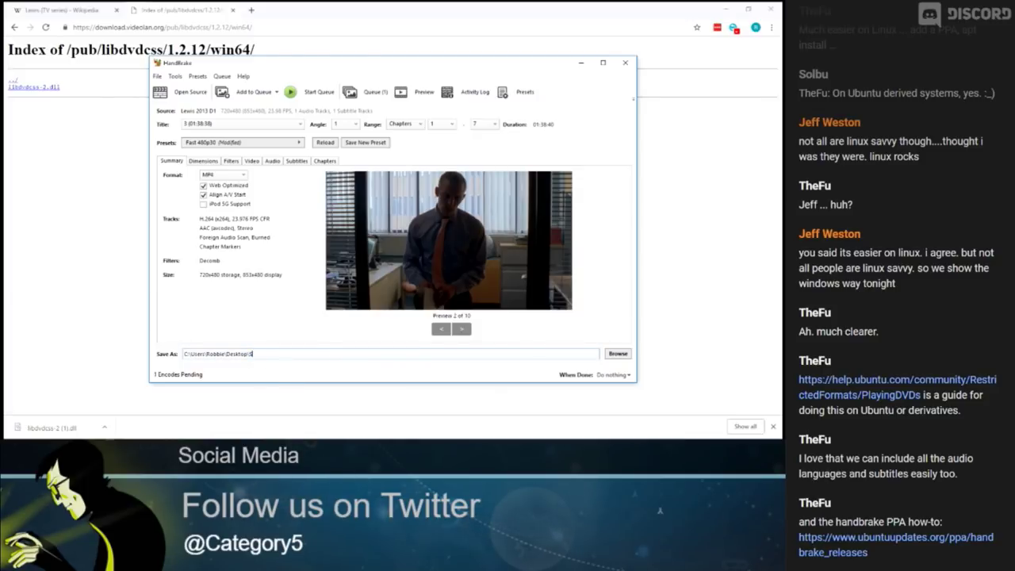
type("01E02 -")
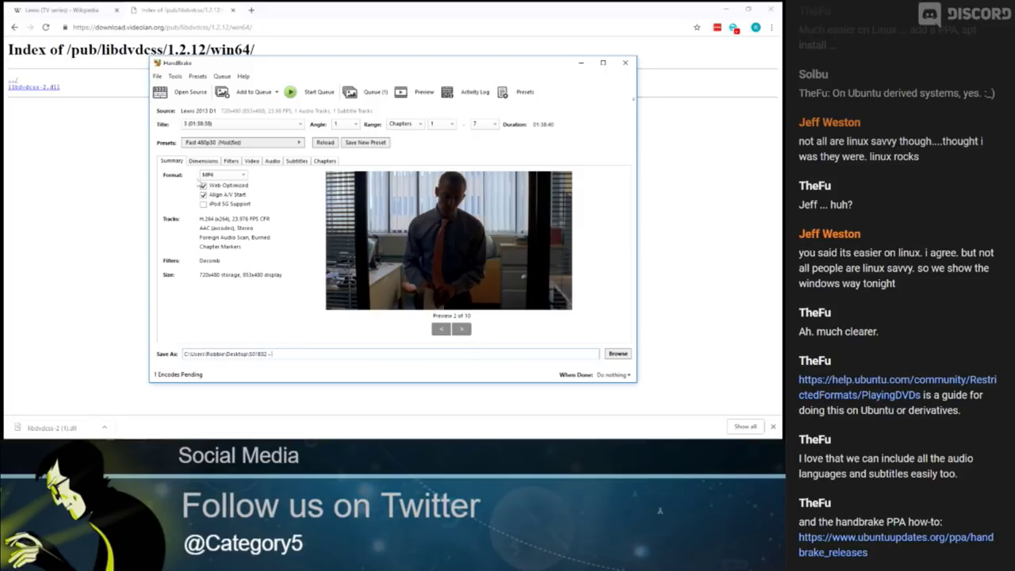
- Switch to the Lewis (TV series) Wikipedia page in the browser and copy the Series 1 episode title "Whom the Gods Would Destroy"
key("alt+Tab")
key("ctrl+shift+Tab")
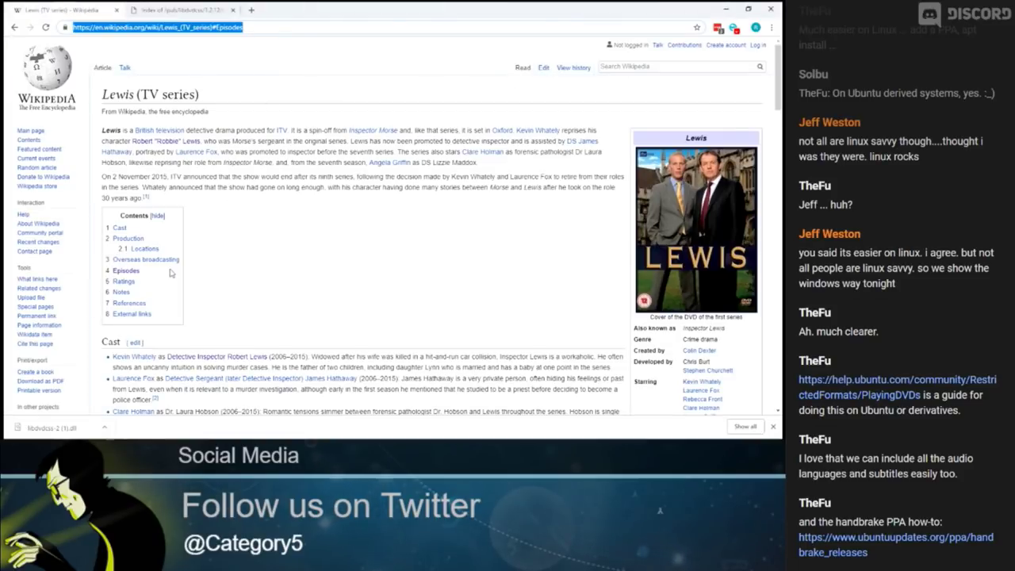
left_click(126, 270)
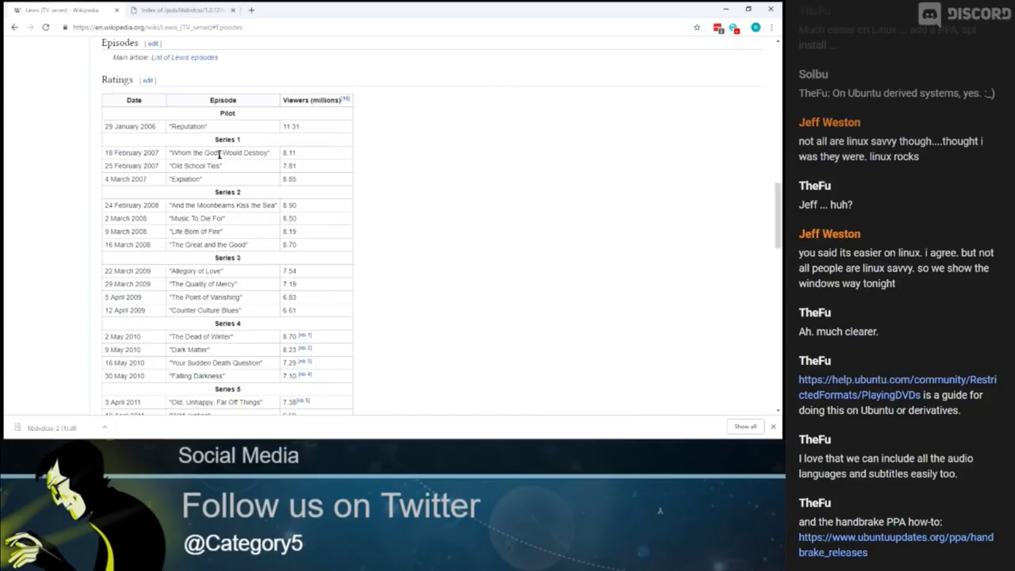
left_click_drag(173, 153, 268, 152)
key("ctrl+c")
- Return to HandBrake, complete the destination file name with the copied episode title and ".mp4", and add the encode to the queue
left_click(180, 10)
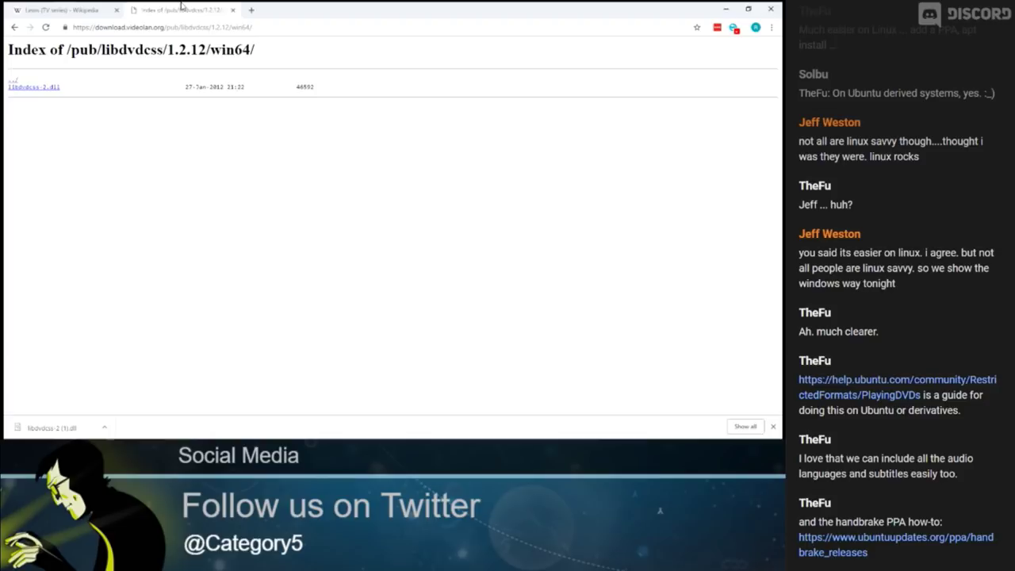
key("alt+Tab")
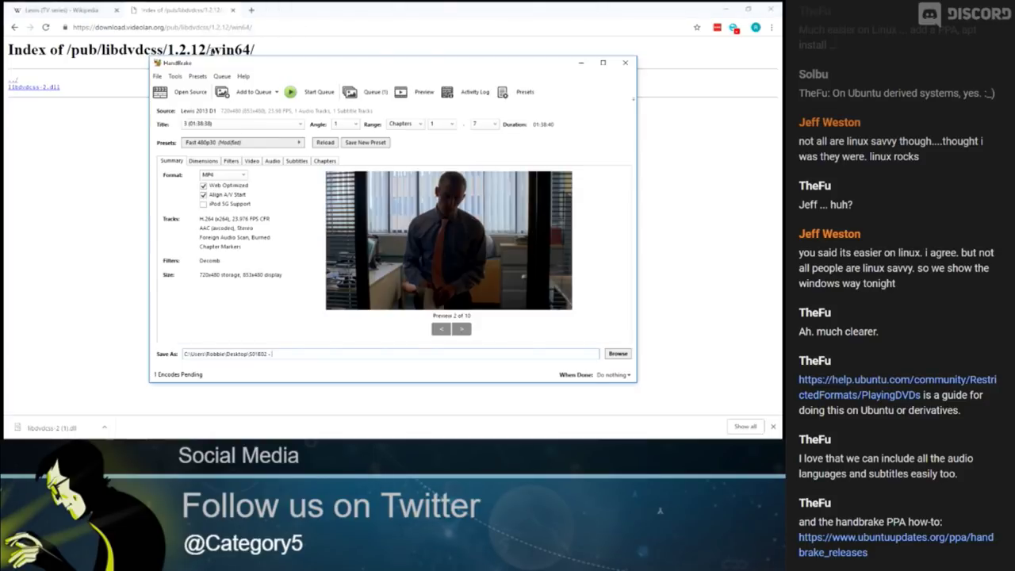
key("ctrl+v")
type(".mp4")
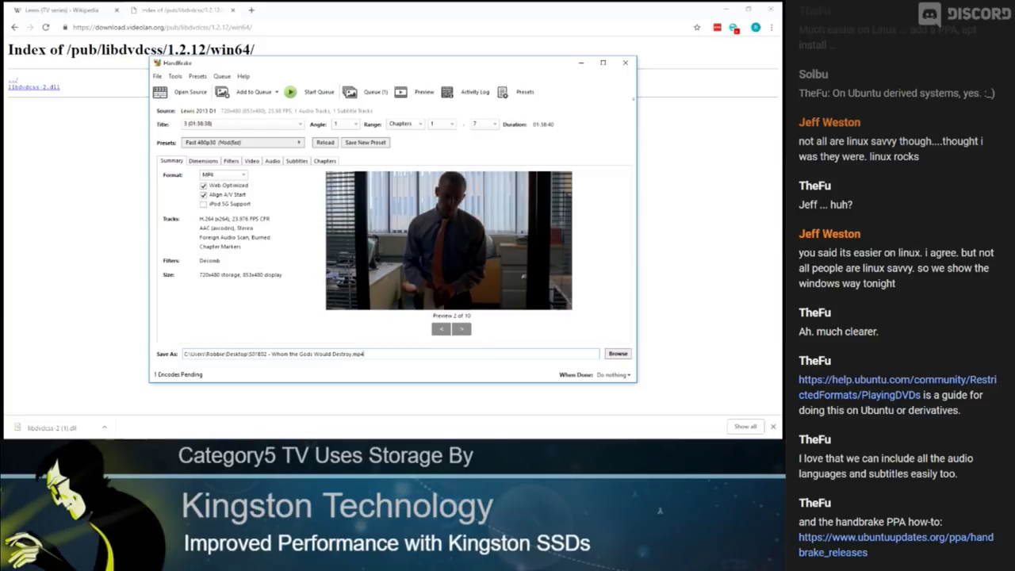
left_click(245, 95)
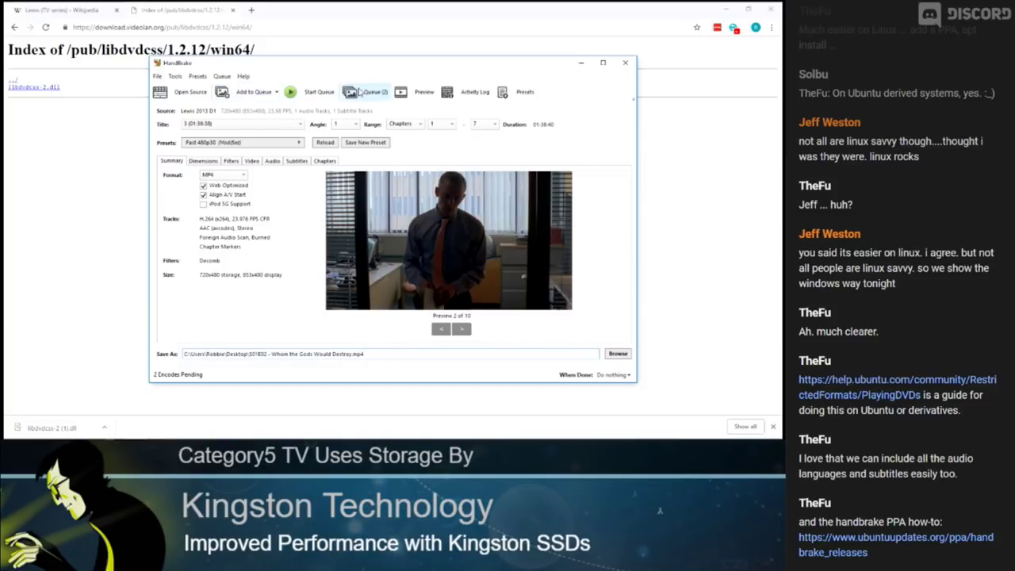